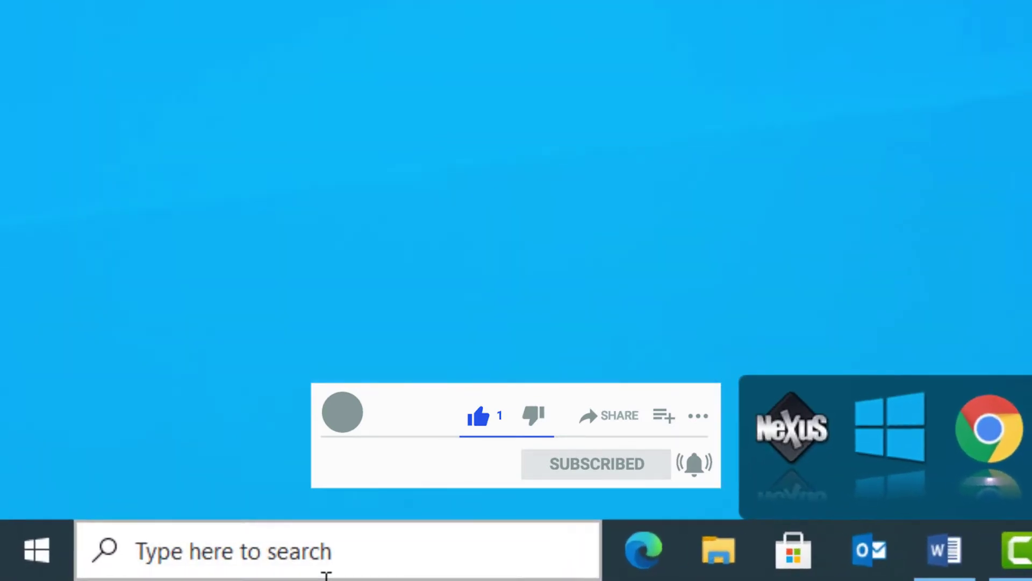
- Search Windows for 'power' to list Power & sleep settings
click(114, 571)
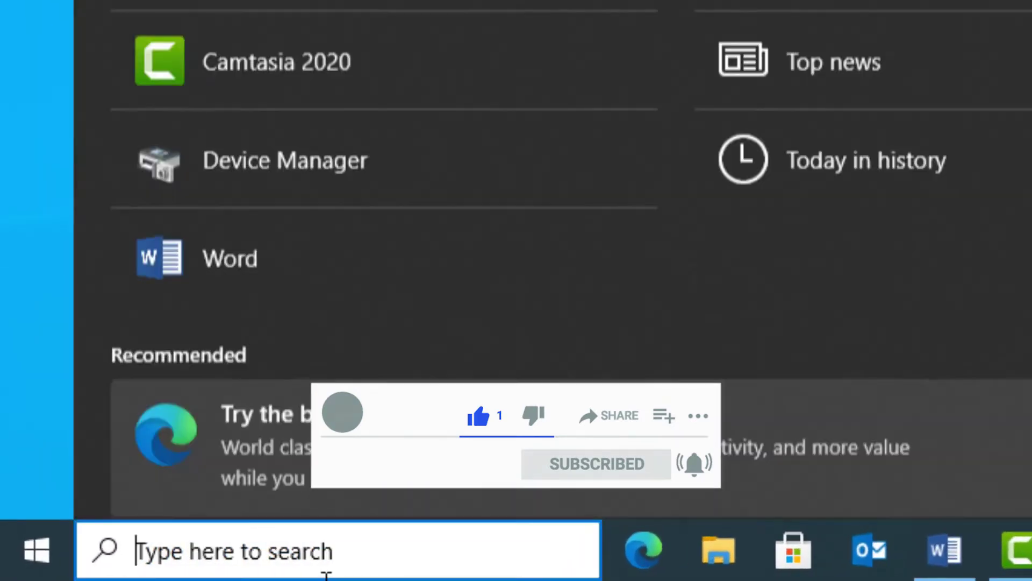
text(p)
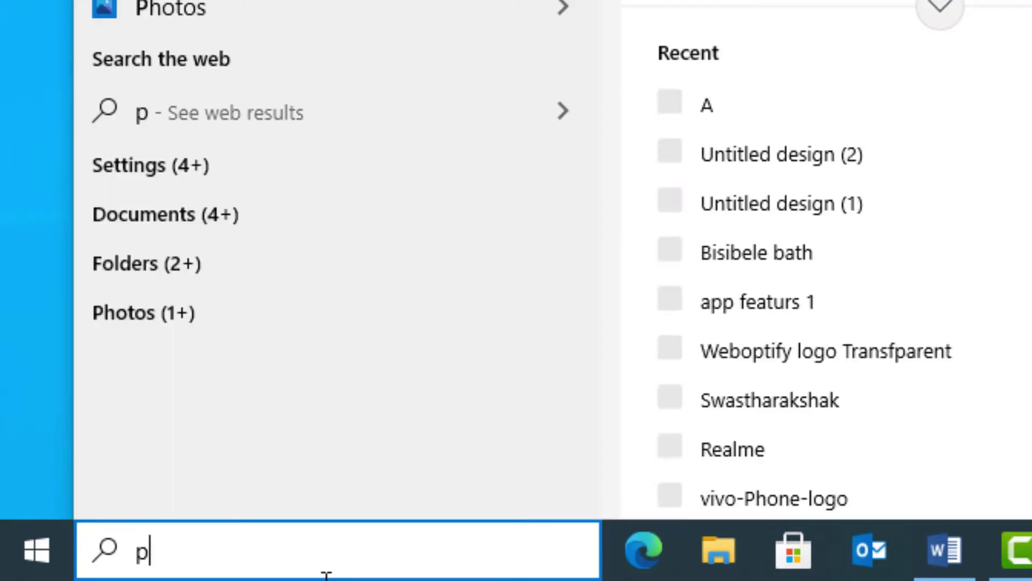
text(ower)
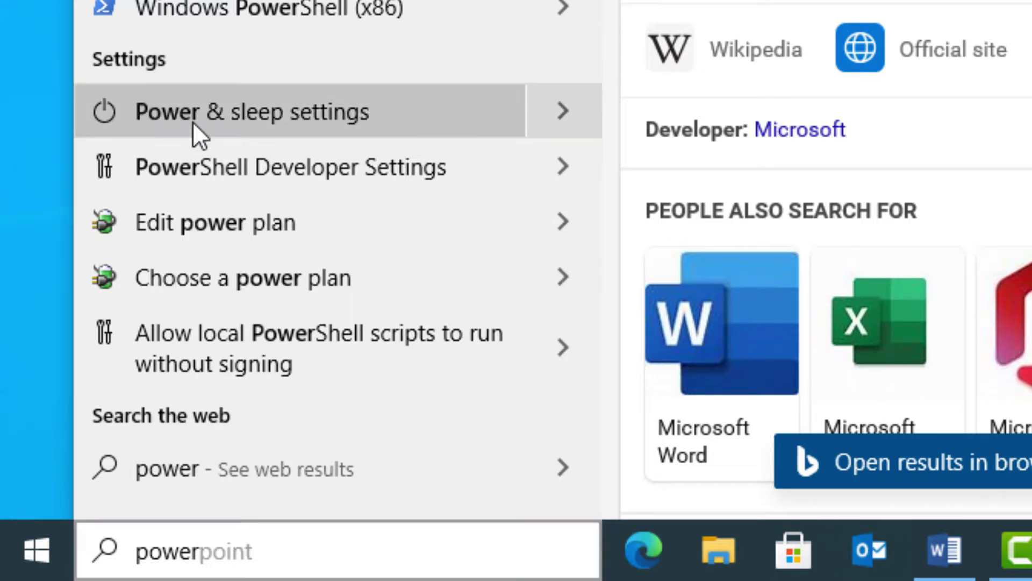
- Go from Power & sleep settings to Additional power settings in Control Panel
click(192, 121)
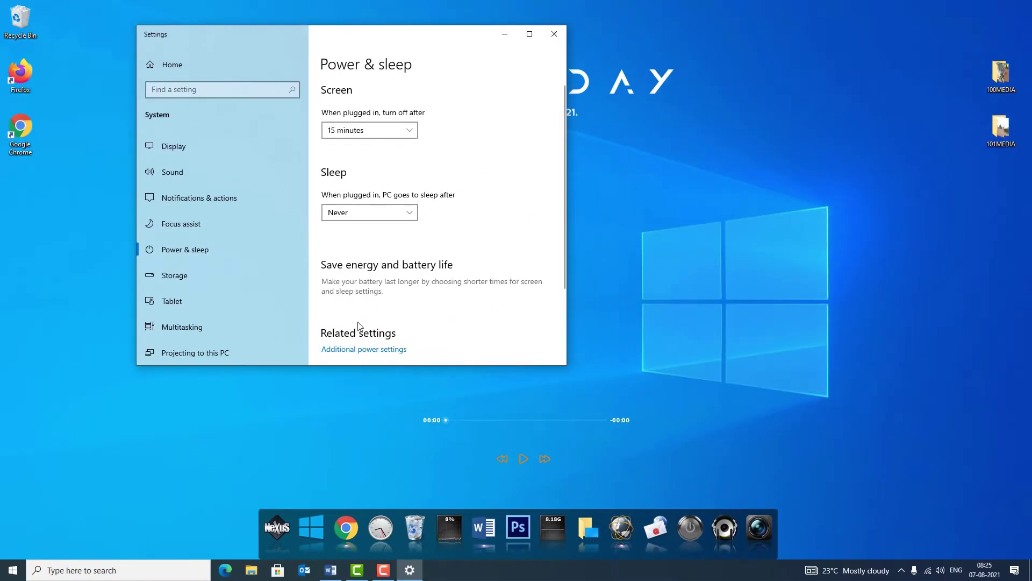
scroll(357, 291, down, 2)
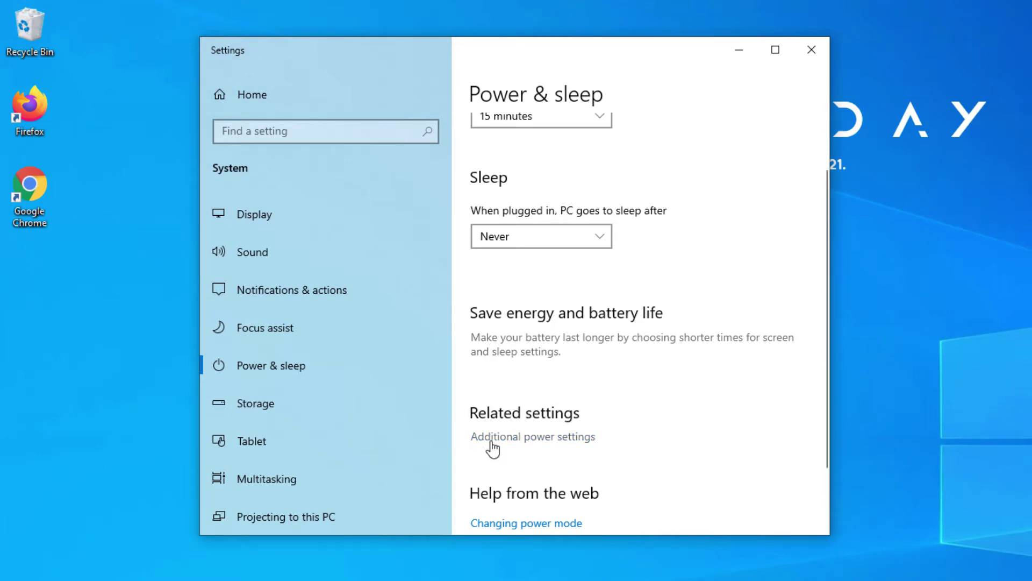
click(491, 442)
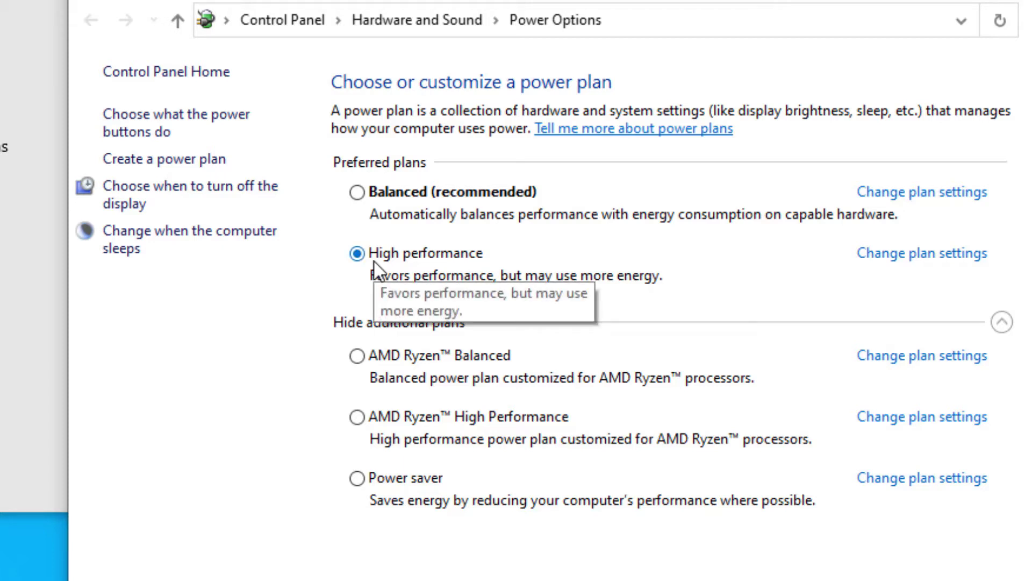
- Select the Balanced (recommended) plan and open its Change plan settings page
click(364, 193)
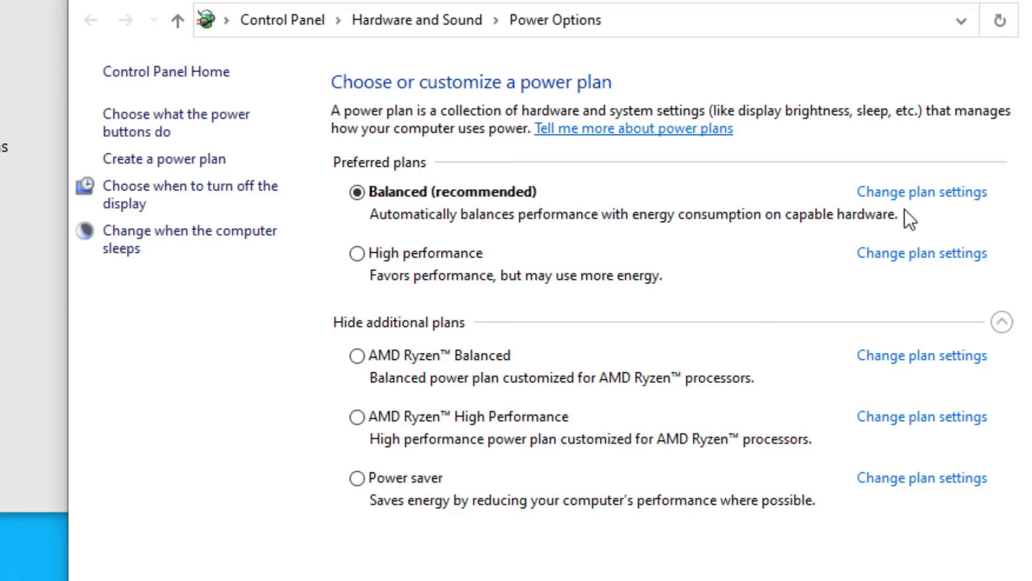
click(909, 194)
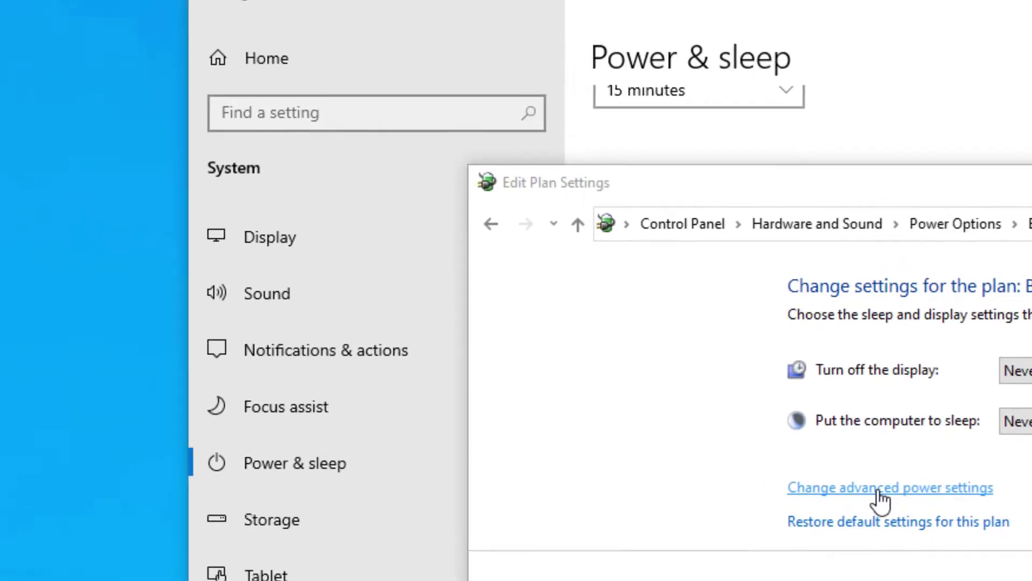
- Set Wireless Adapter Settings > Power Saving Mode to Maximum Performance in advanced settings and apply
click(478, 286)
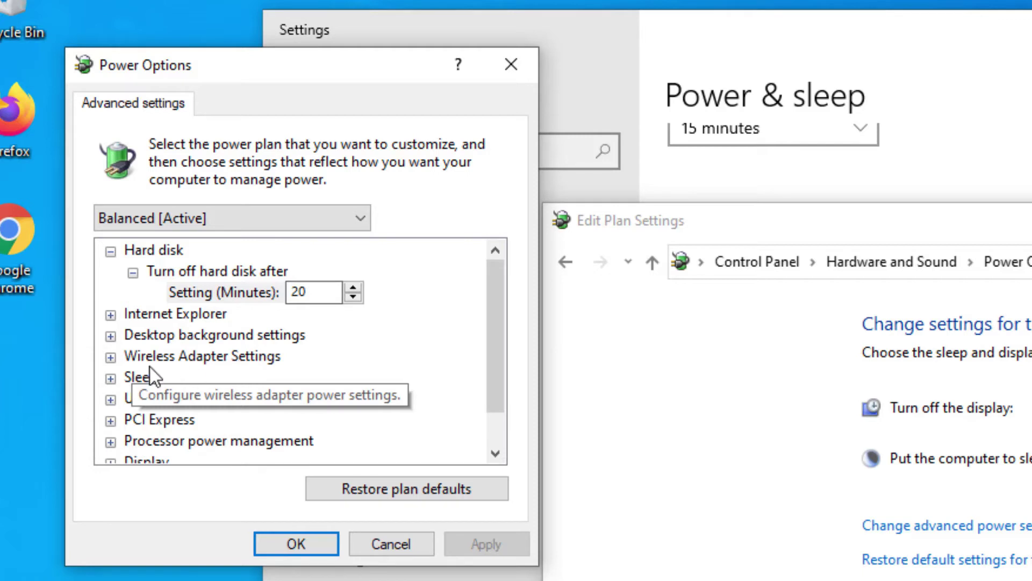
click(109, 360)
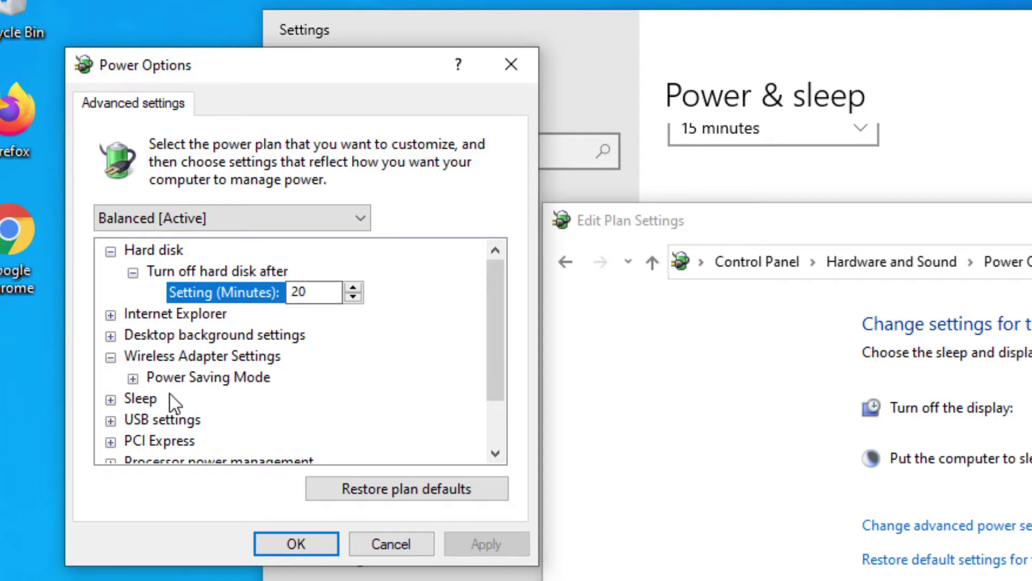
click(133, 379)
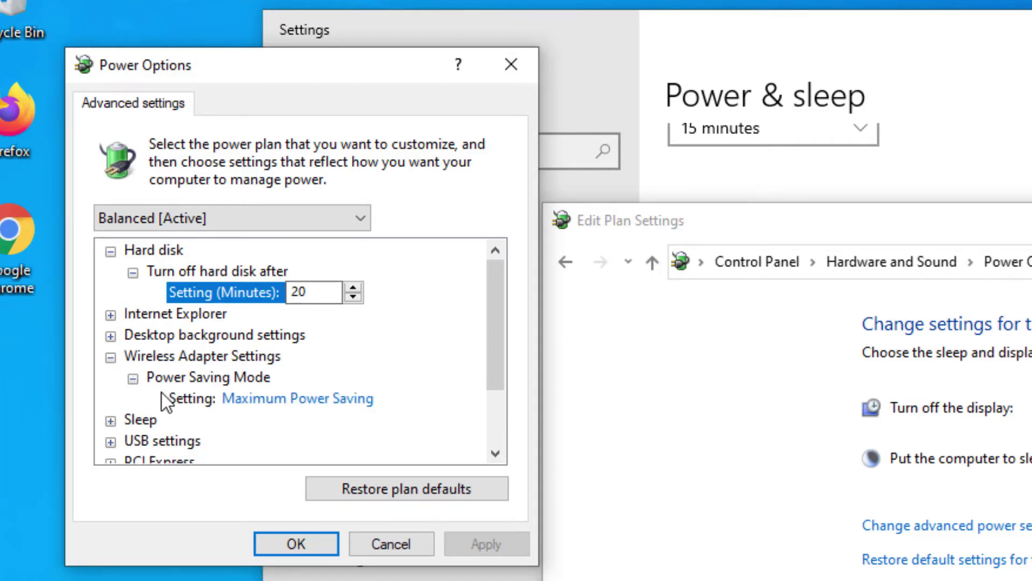
click(258, 408)
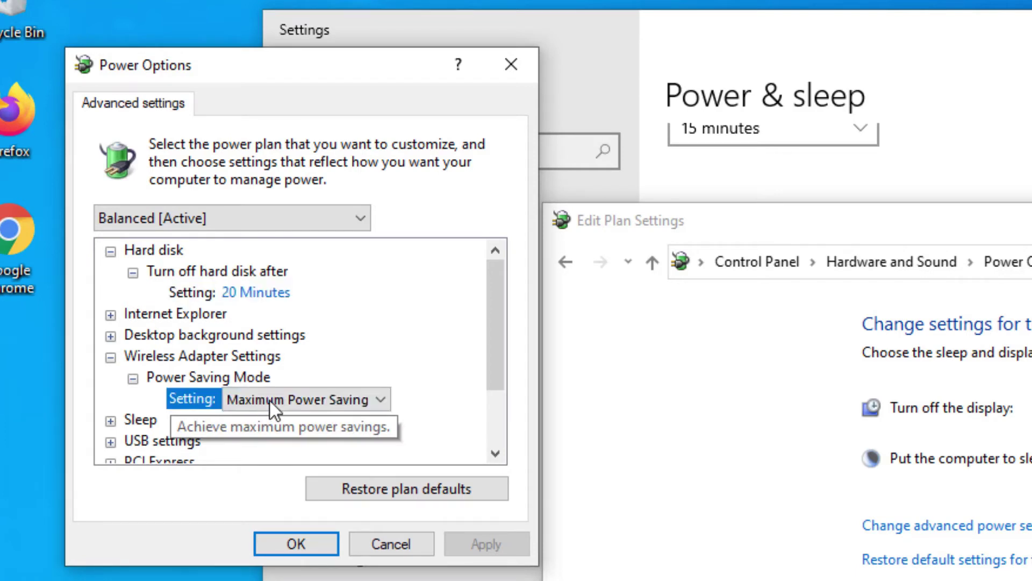
click(328, 400)
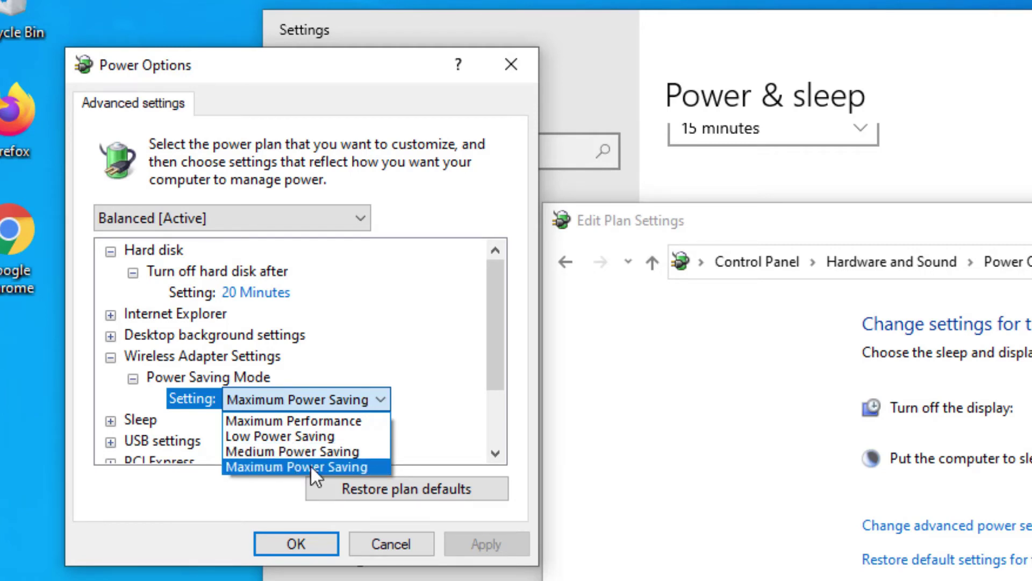
click(266, 425)
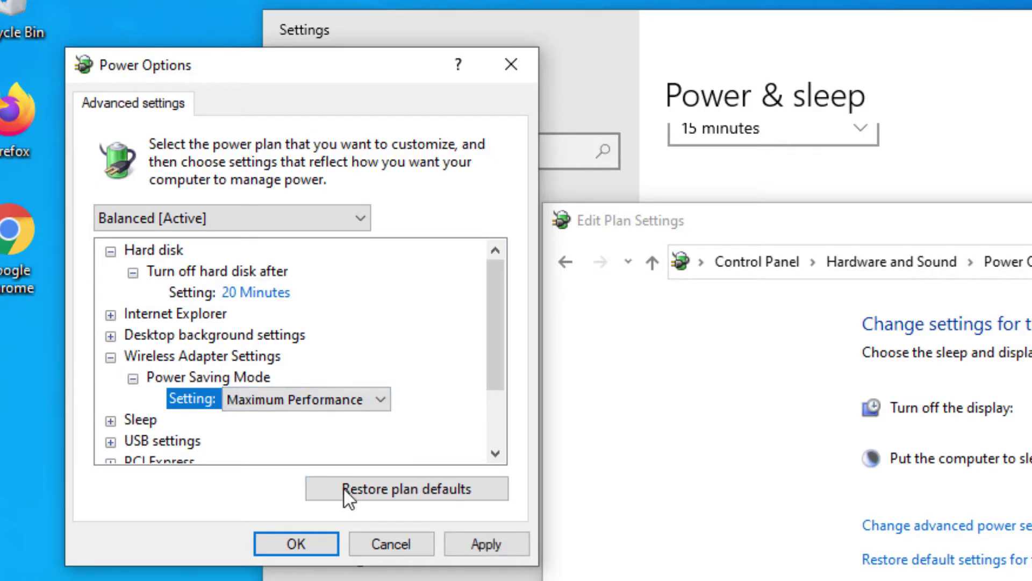
click(486, 545)
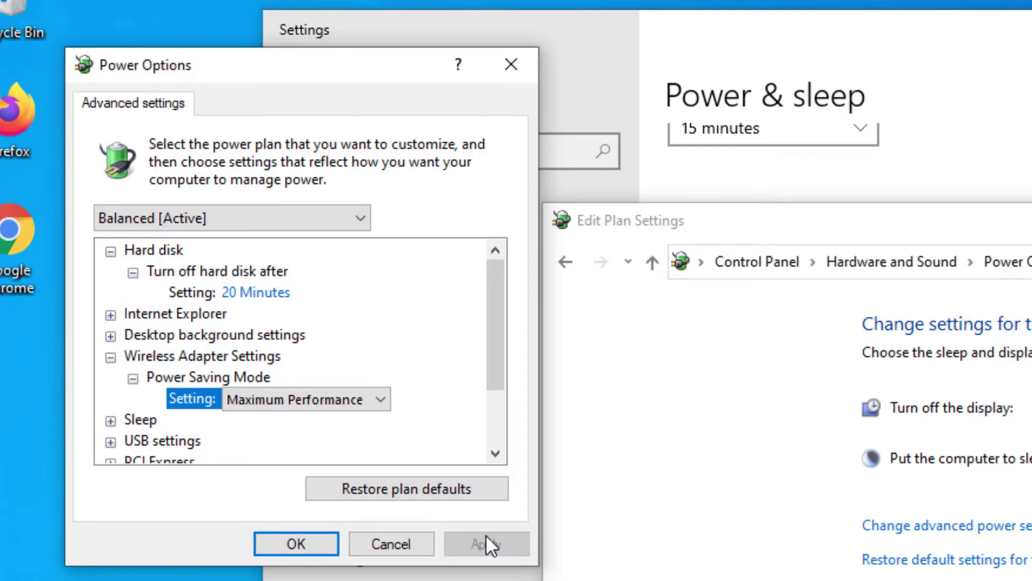
- Confirm the advanced power options with OK and show the desktop with Win+D
click(272, 544)
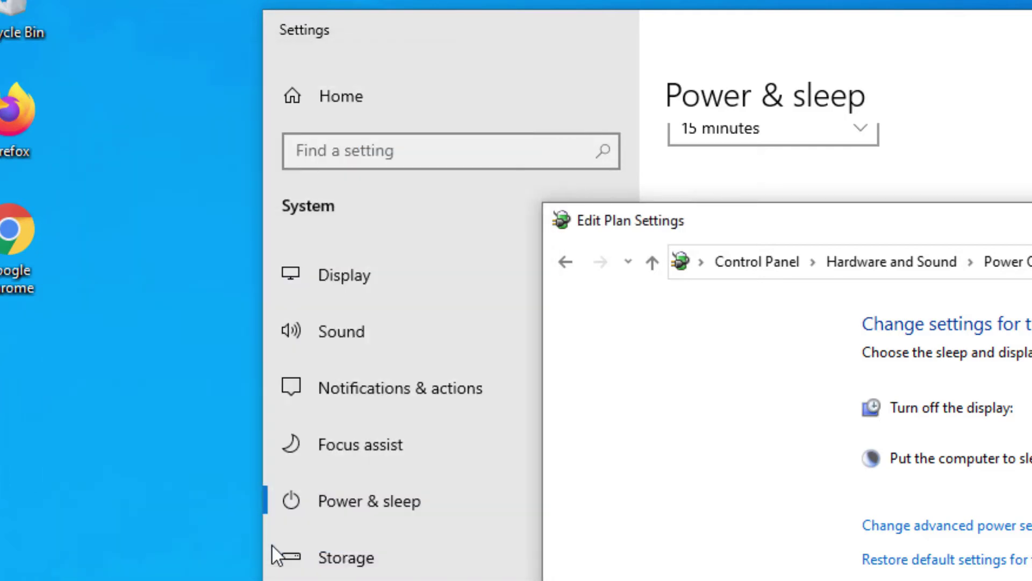
key(super+d)
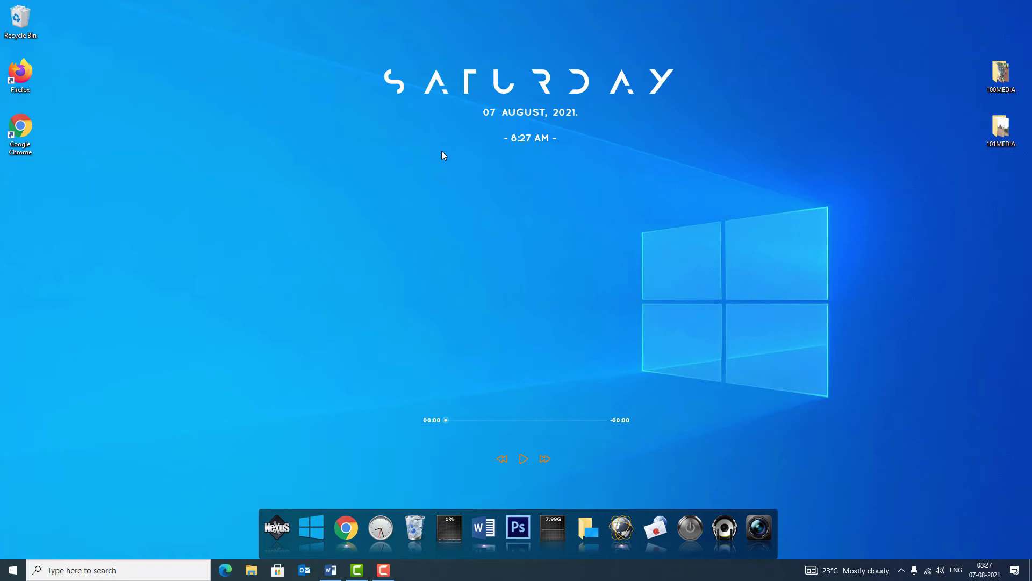
- Search for 'device' and launch Device Manager from the results
click(122, 574)
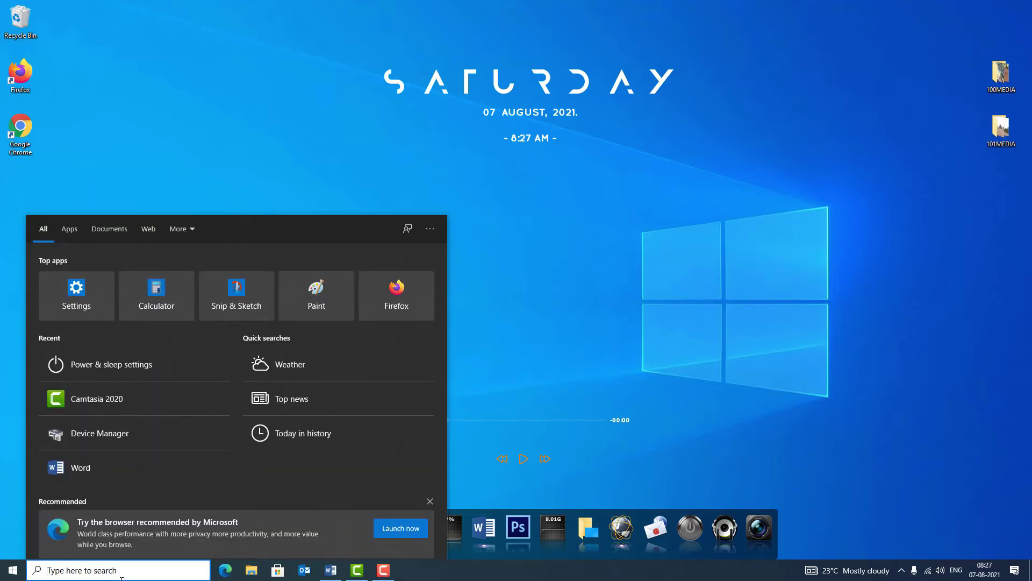
text(device)
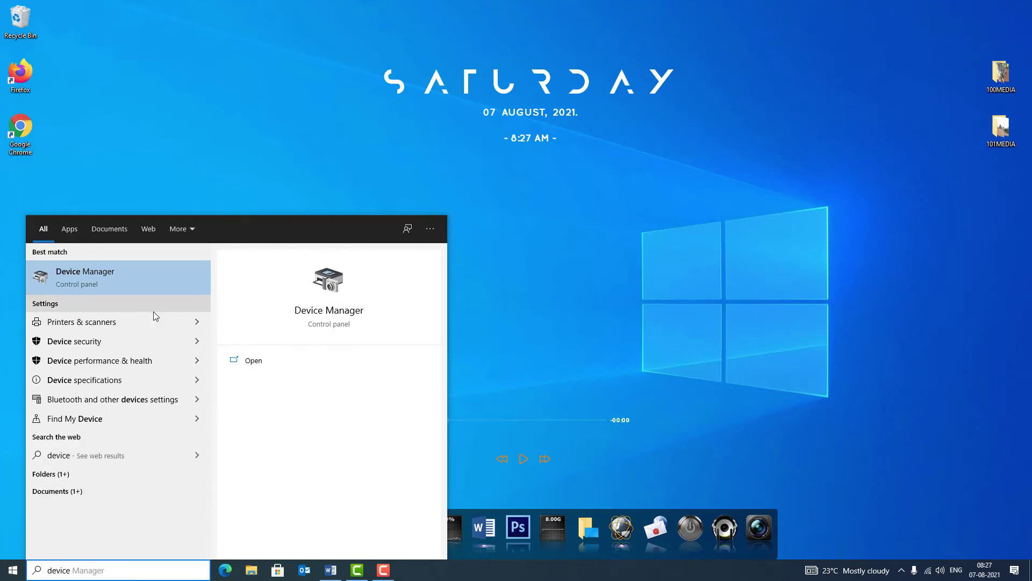
click(82, 285)
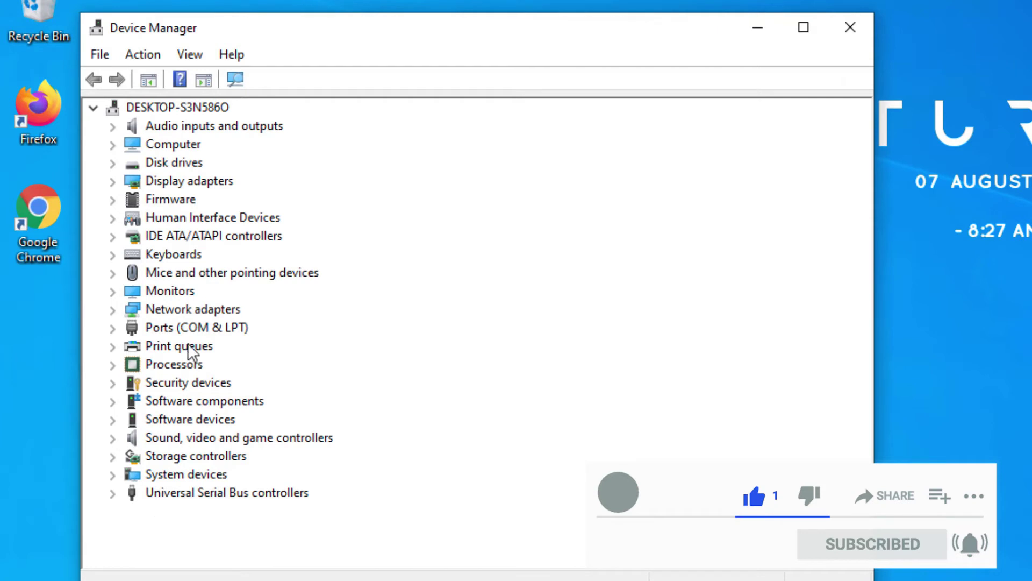
- Expand Network adapters and select the Realtek RTL8188EU Wireless LAN adapter
click(112, 310)
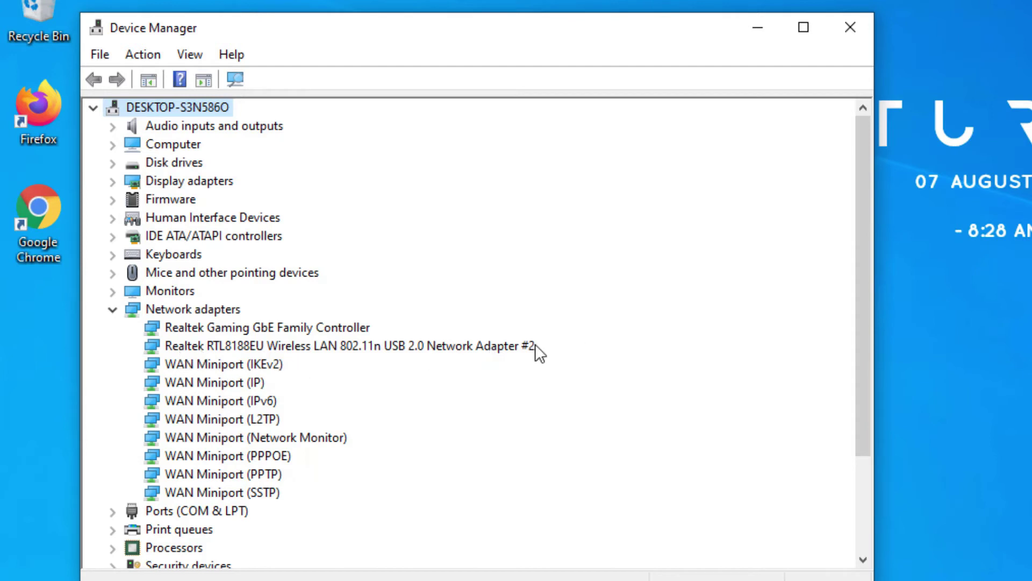
click(465, 350)
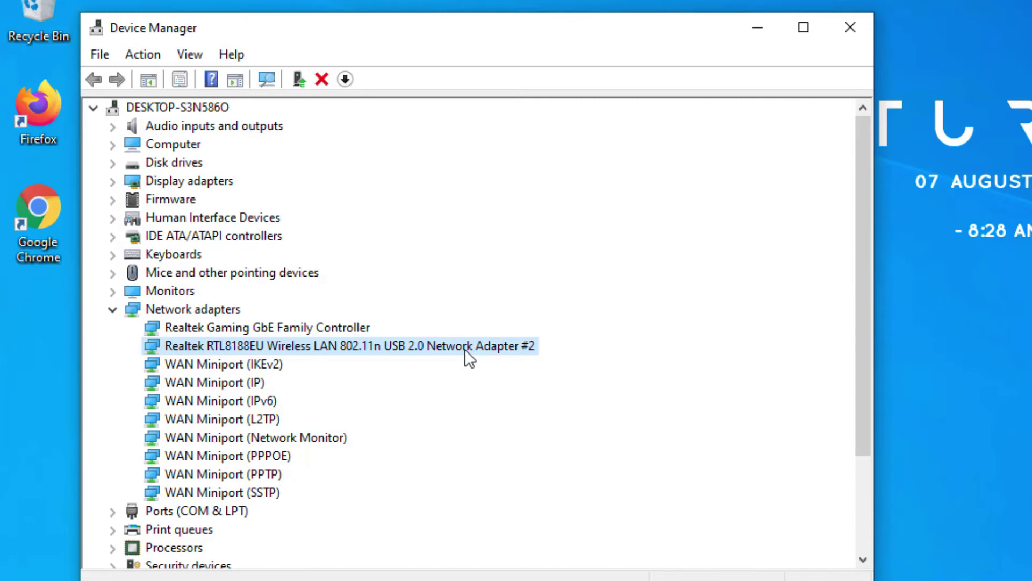
- Uncheck 'Allow the computer to turn off this device to save power' on the Realtek adapter's Power Management tab
right_click(467, 353)
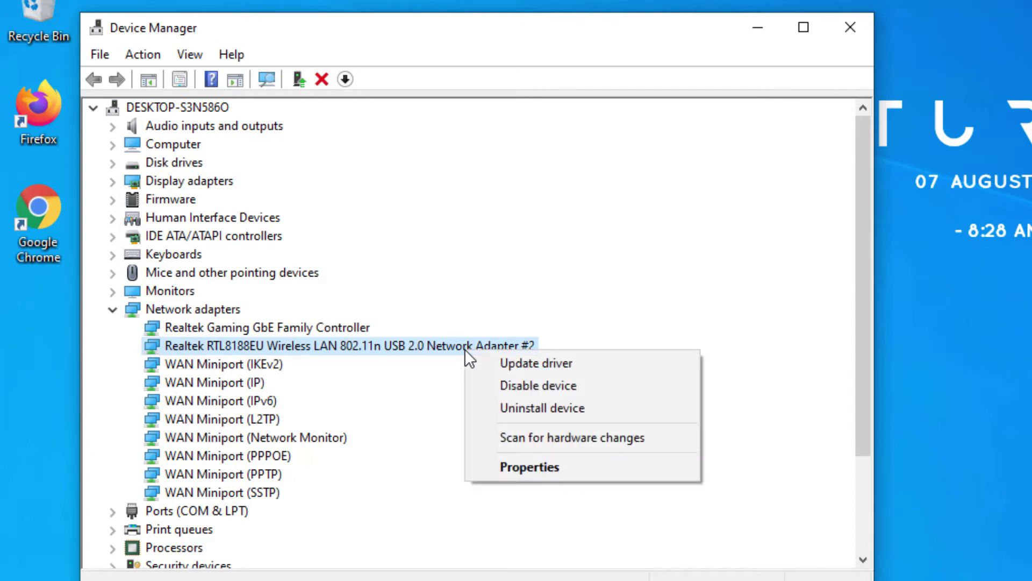
click(521, 468)
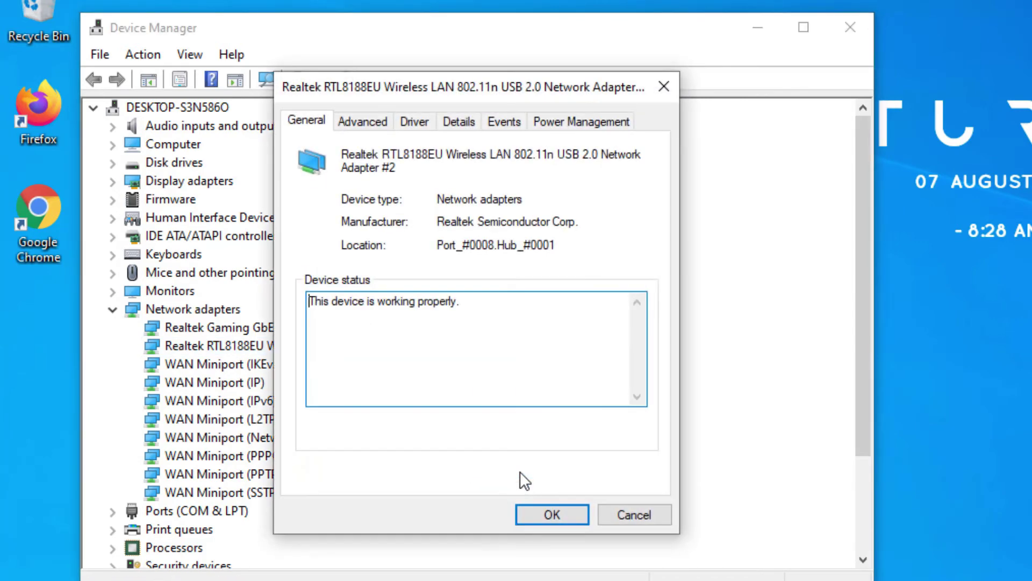
click(540, 125)
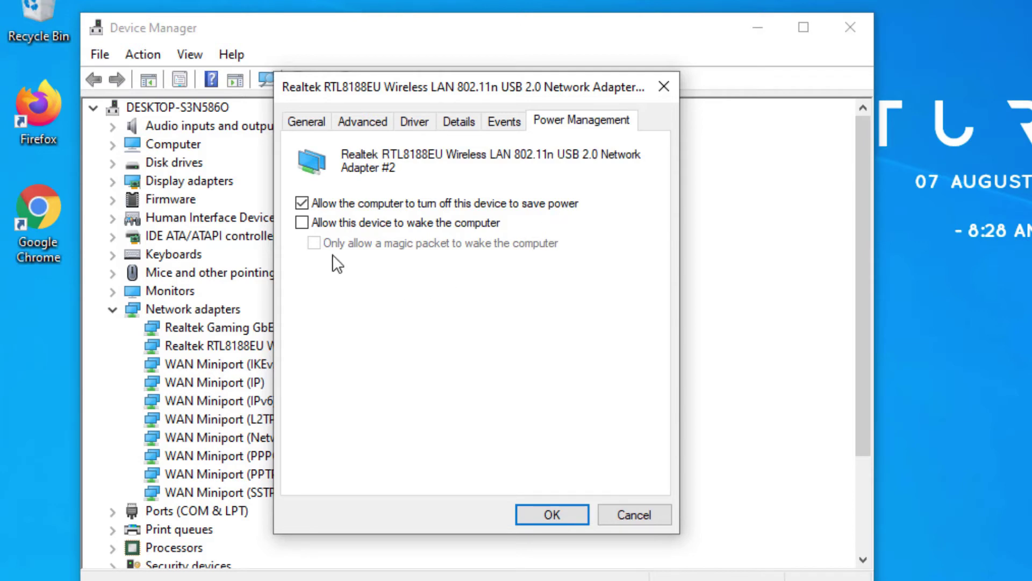
click(301, 205)
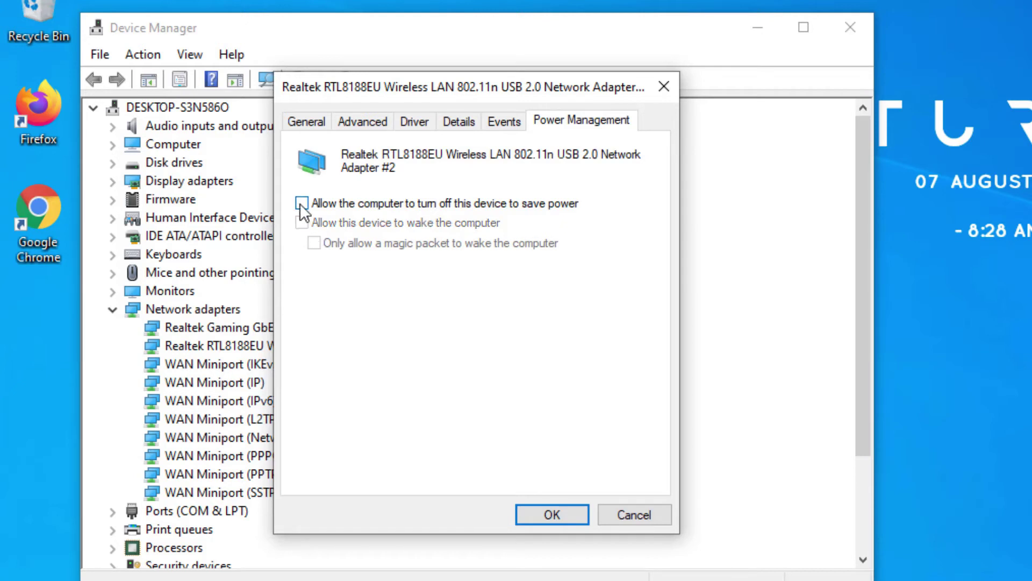
click(530, 513)
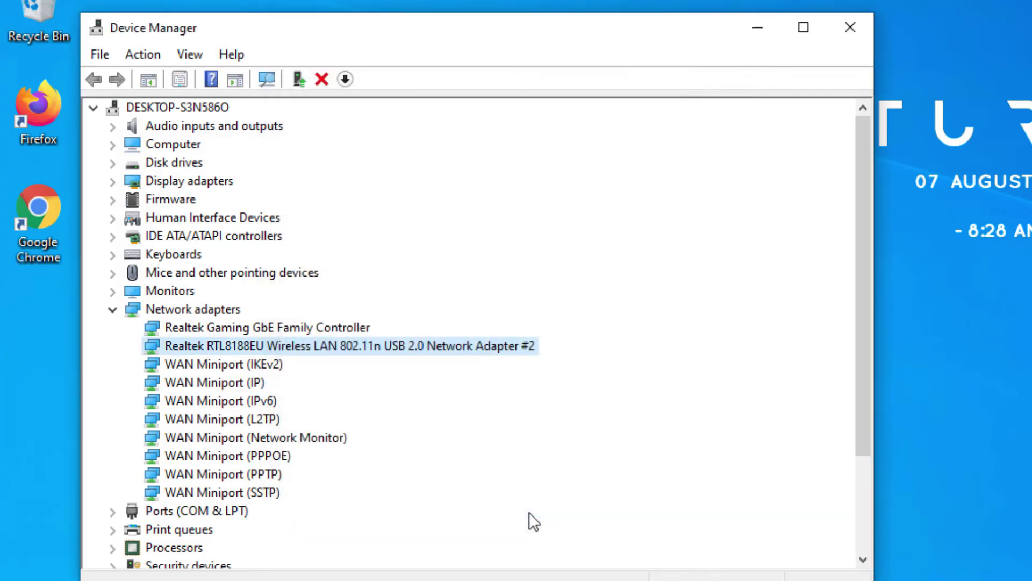
- Run Update Driver with automatic search on the Realtek adapter, then close the wizard and properties
right_click(418, 347)
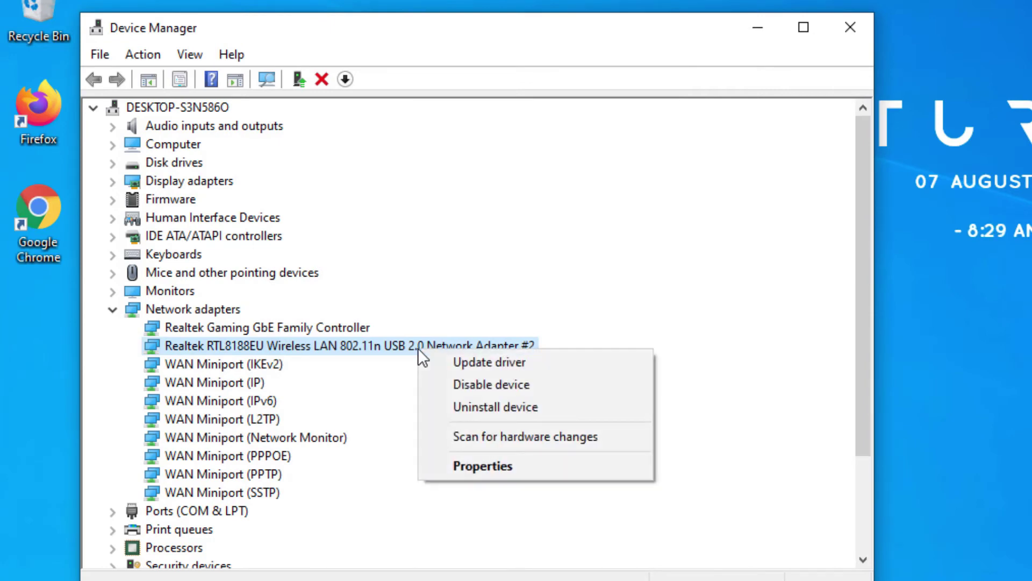
click(454, 467)
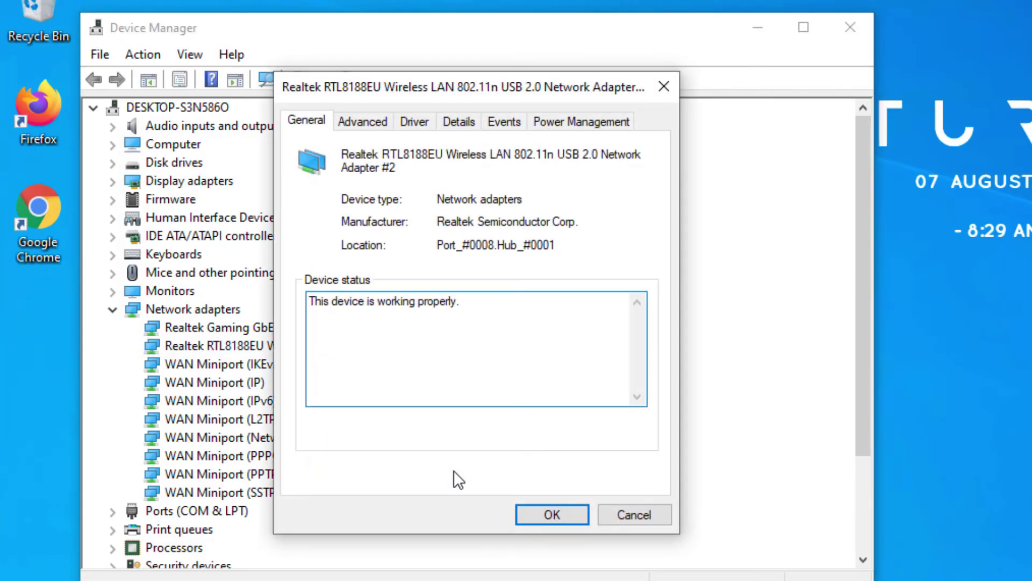
click(410, 124)
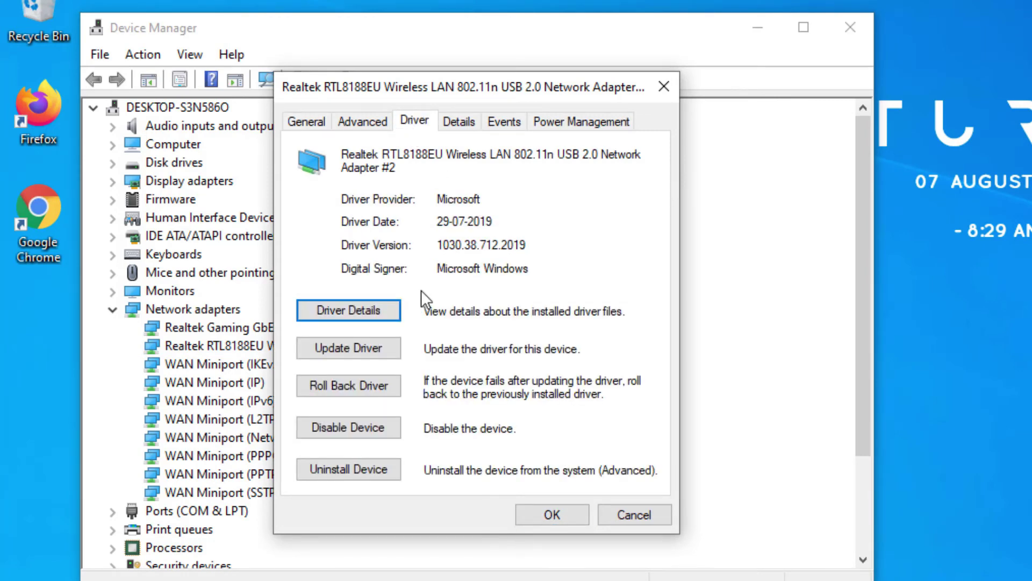
click(363, 351)
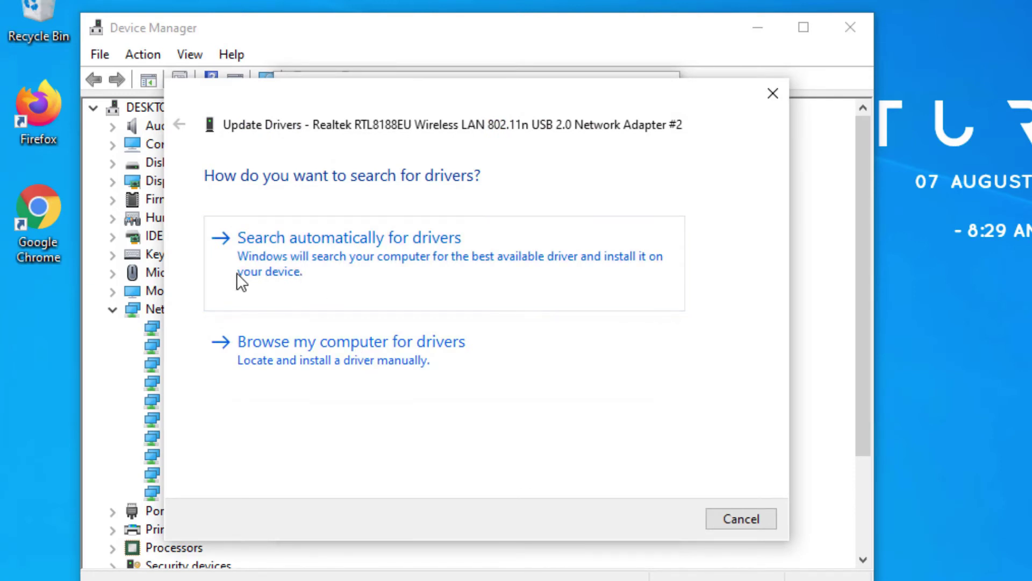
click(297, 273)
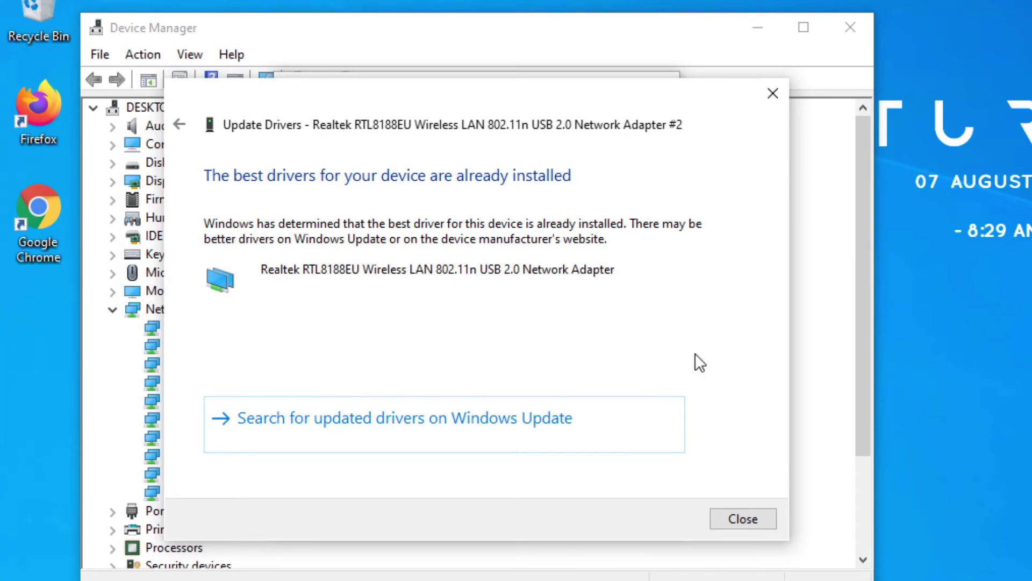
click(731, 520)
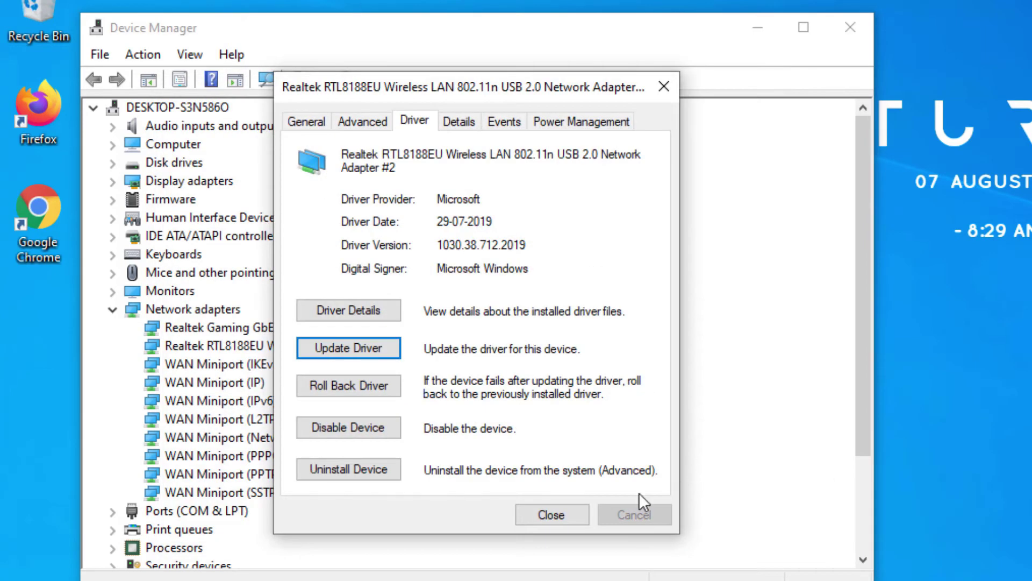
click(550, 515)
- Close the Device Manager window
click(843, 24)
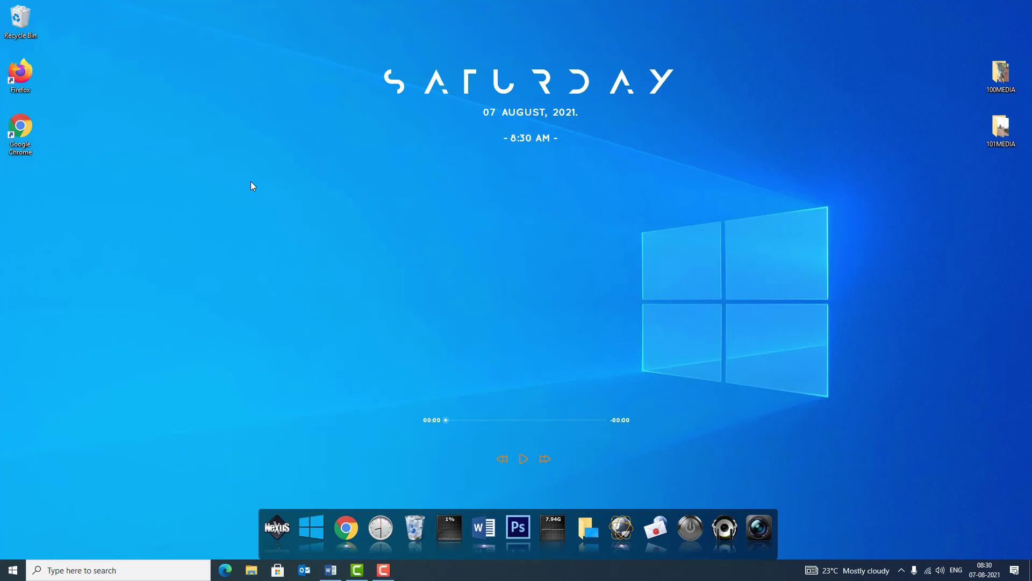
- Search for cmd and launch Command Prompt as administrator at C:\Windows\system32
click(159, 576)
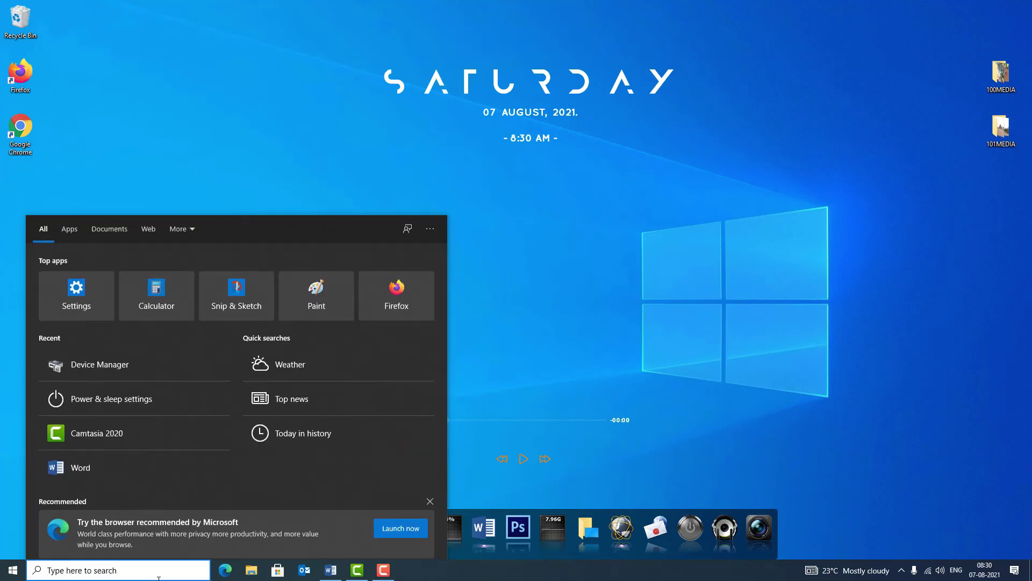
text(cmd)
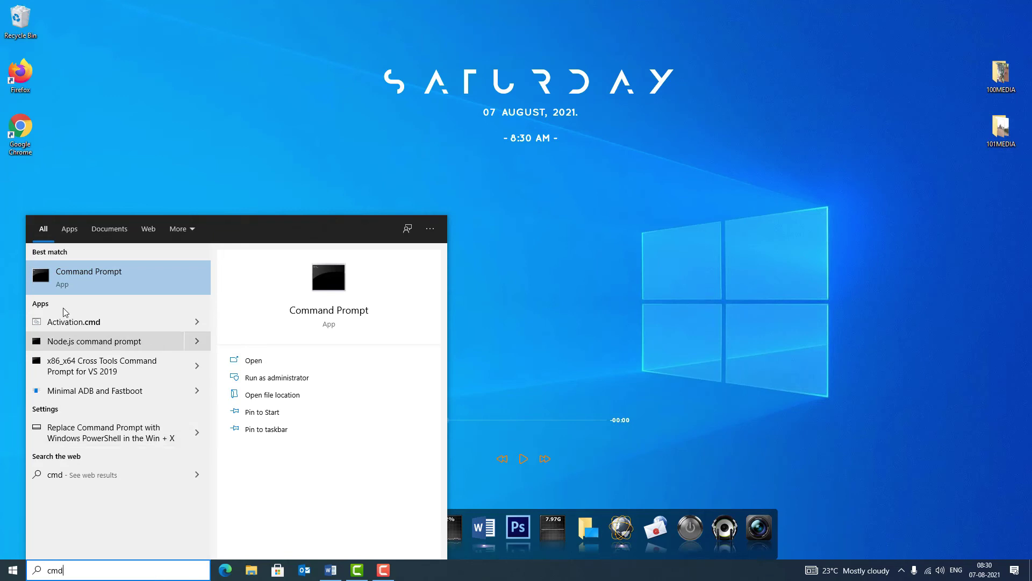
right_click(62, 289)
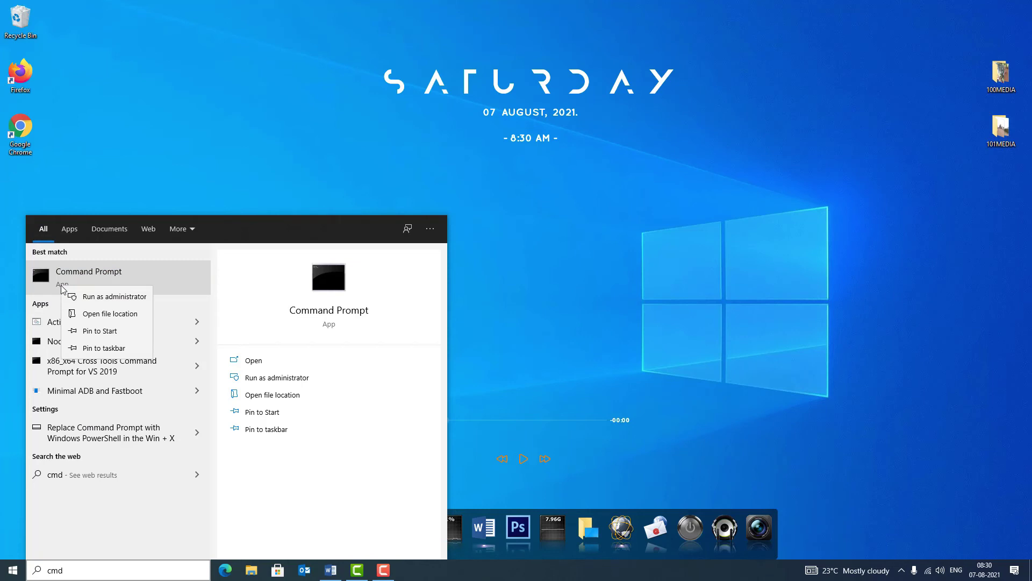
click(86, 300)
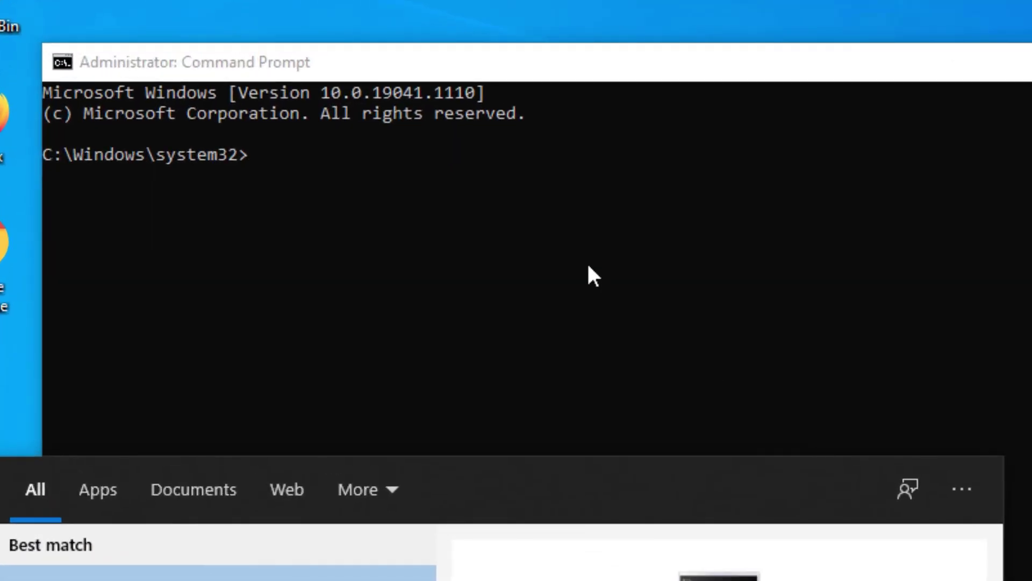
click(588, 267)
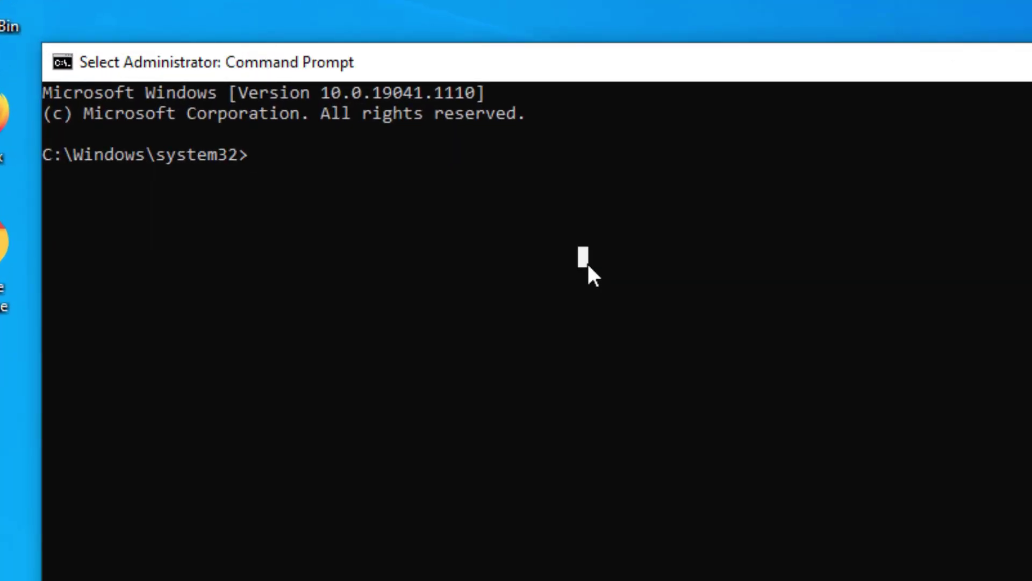
- Reset the TCP/IP stack with netsh int ip reset, then exit the console
text(ne)
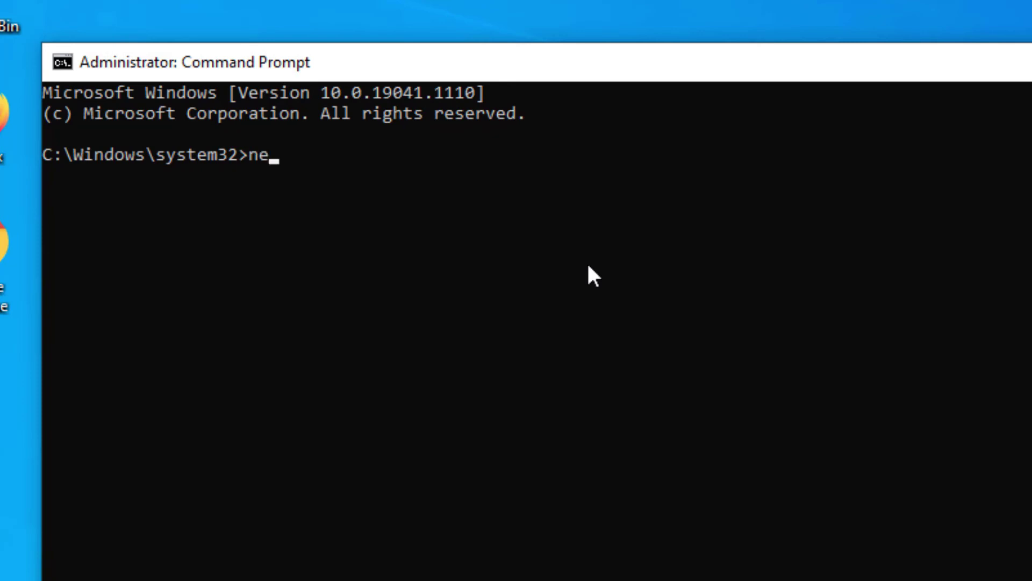
text(tsh )
text(int)
text( i)
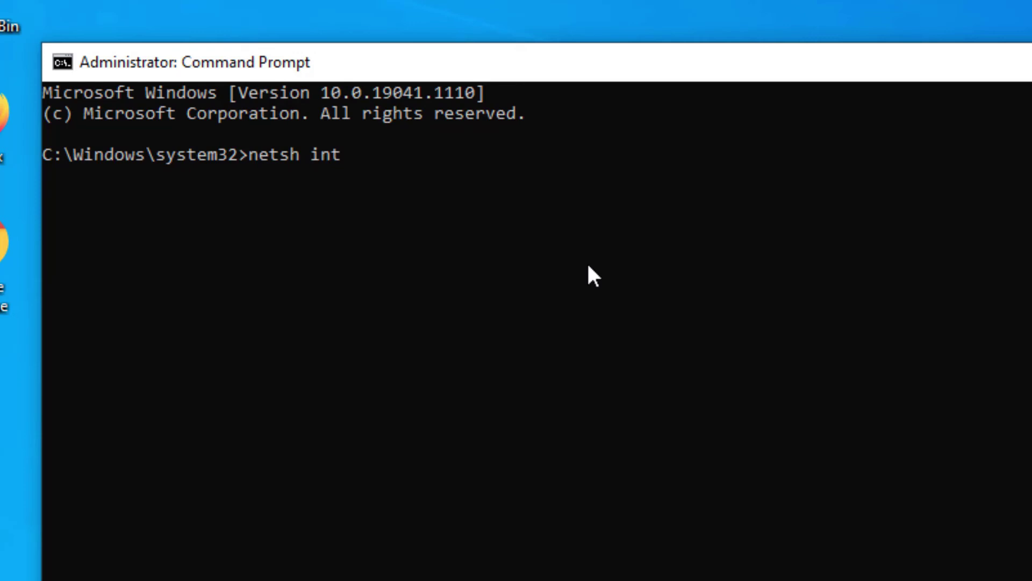
text(p reset)
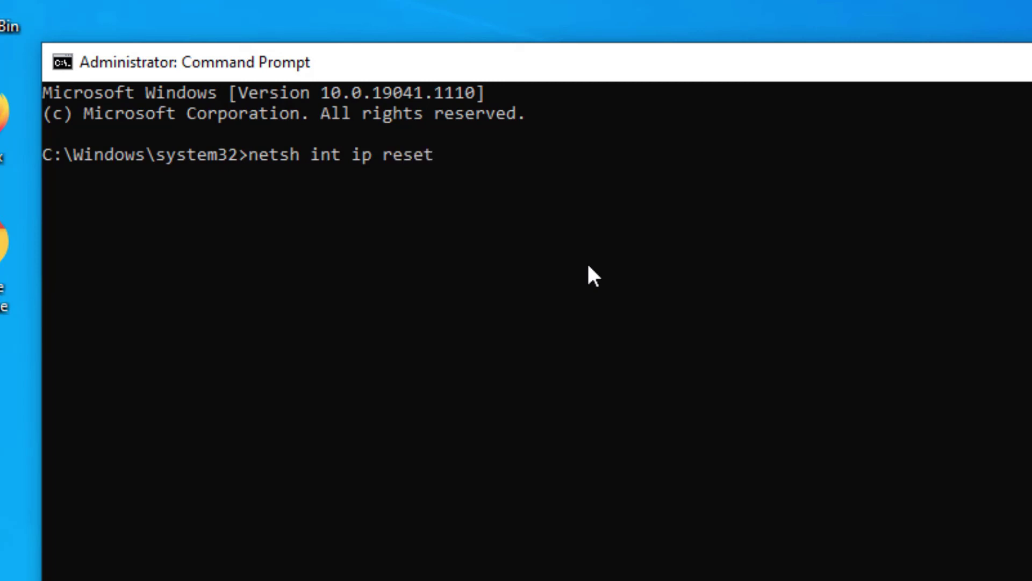
key(Return)
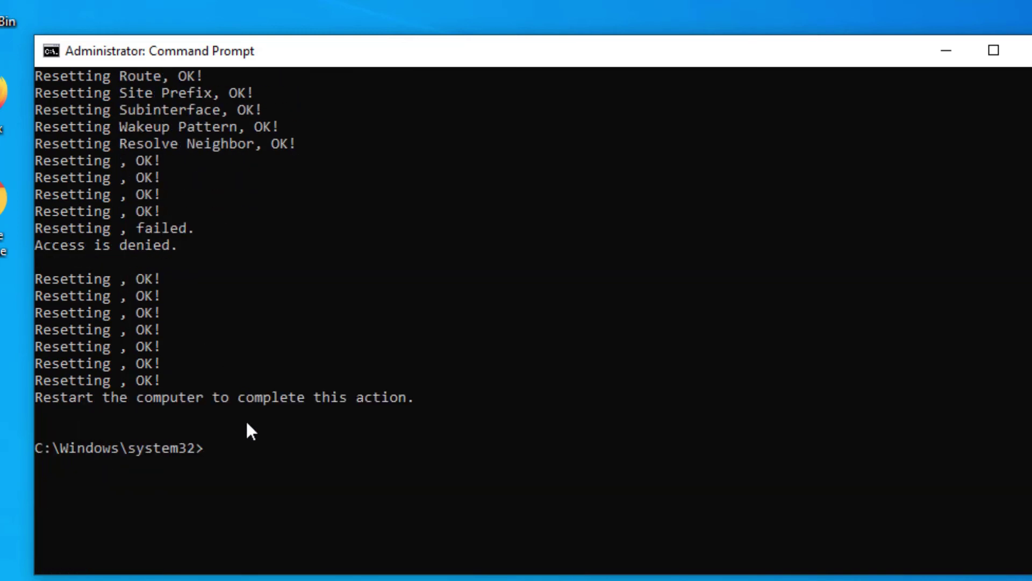
text(exit)
key(Return)
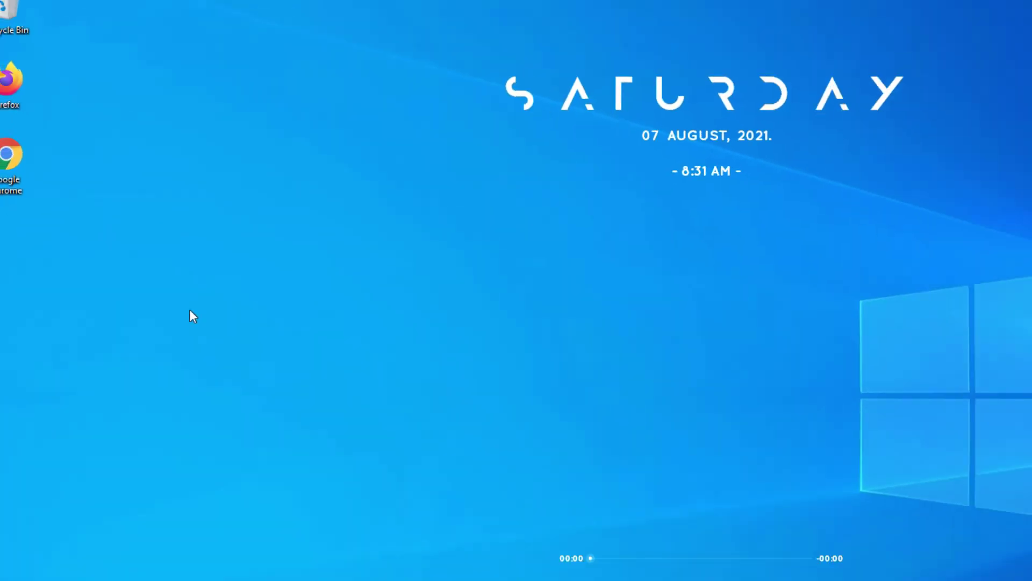